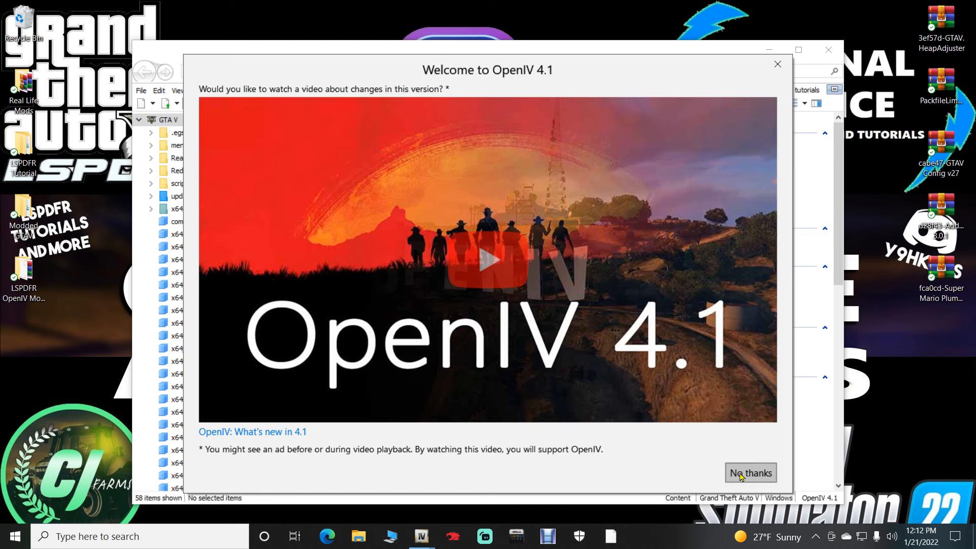
- Shrink the OpenIV window in width and height, and reposition it on the desktop
drag(566, 58, 473, 17)
drag(747, 267, 643, 266)
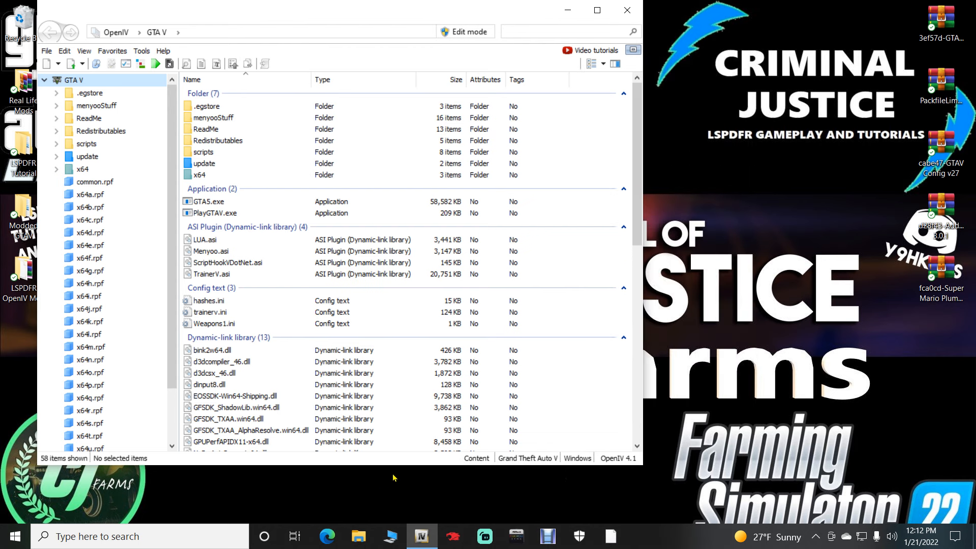
drag(368, 467, 368, 395)
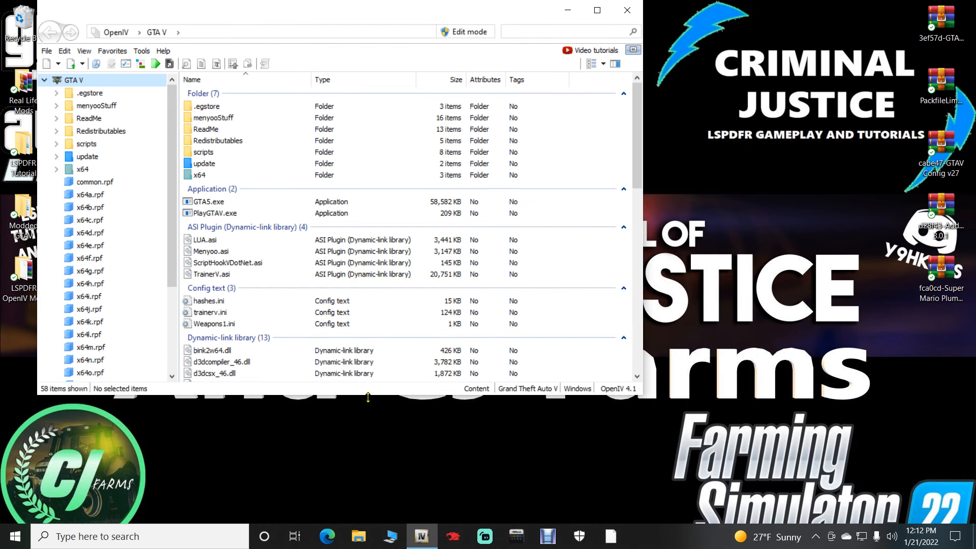
drag(330, 15, 320, 73)
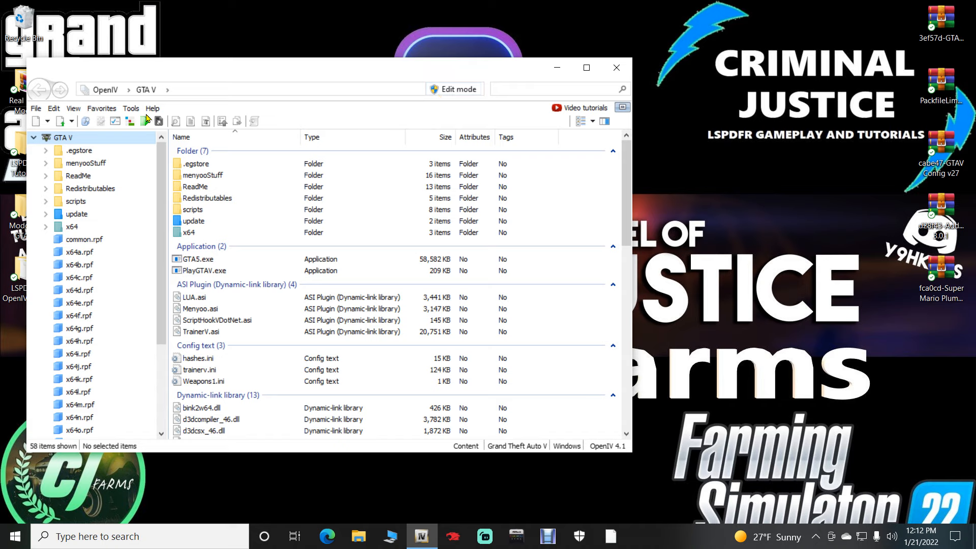
- Set the default work mode to Edit in the general options of OpenIV
click(130, 109)
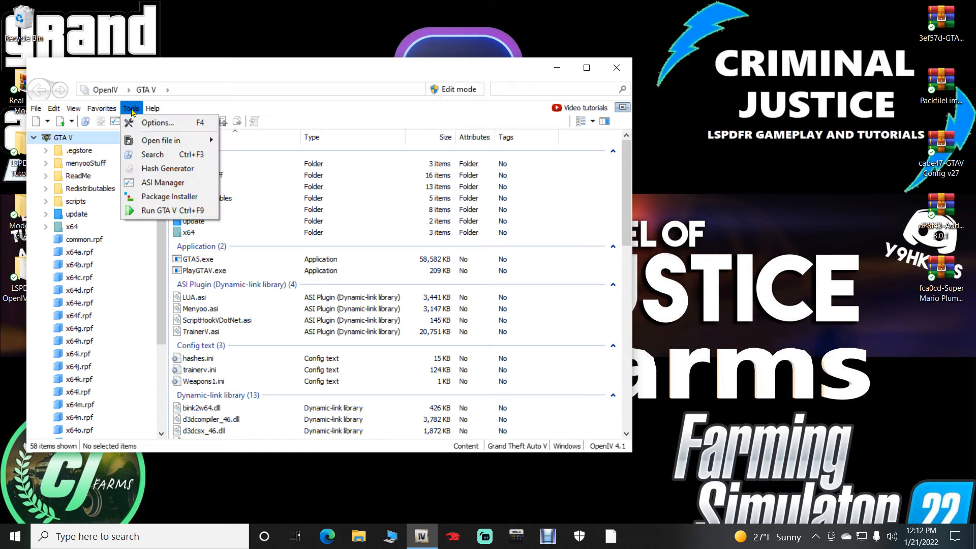
click(153, 122)
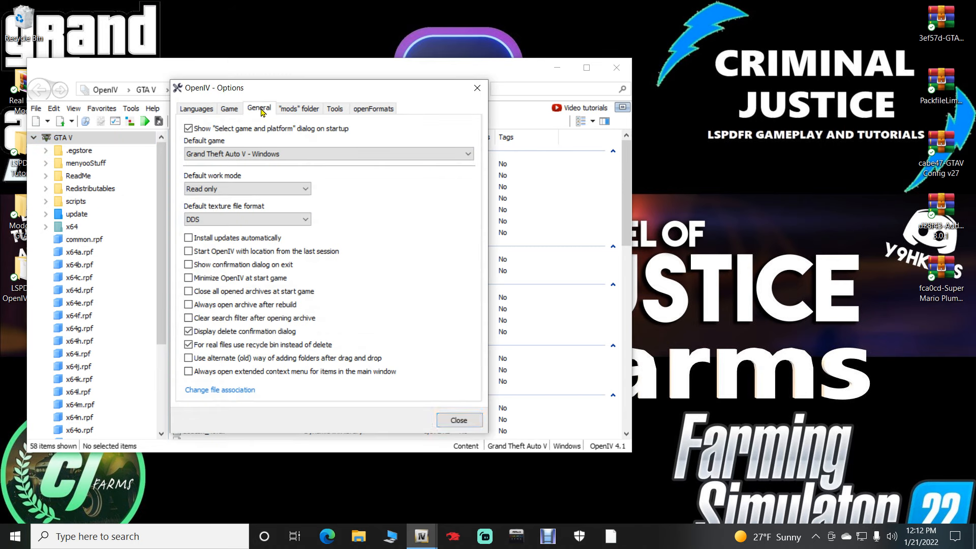
click(269, 191)
click(269, 192)
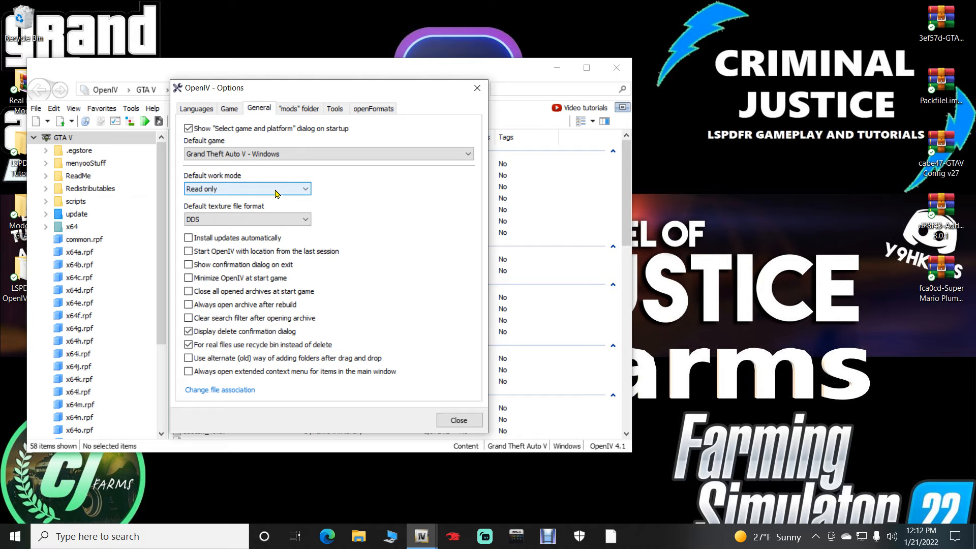
click(278, 194)
click(279, 203)
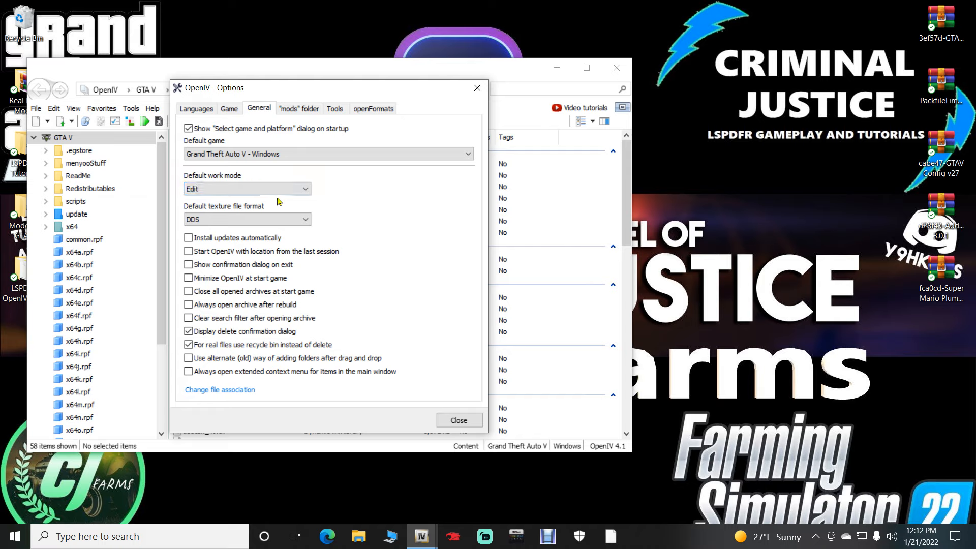
click(451, 422)
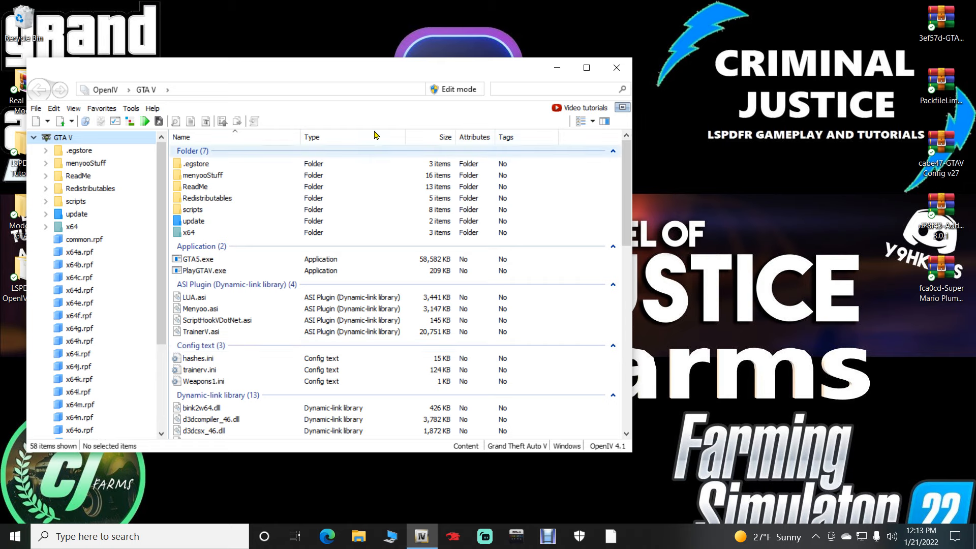
- Open the pinned GTAV game folder in File Explorer and minimize its window
drag(313, 71, 466, 49)
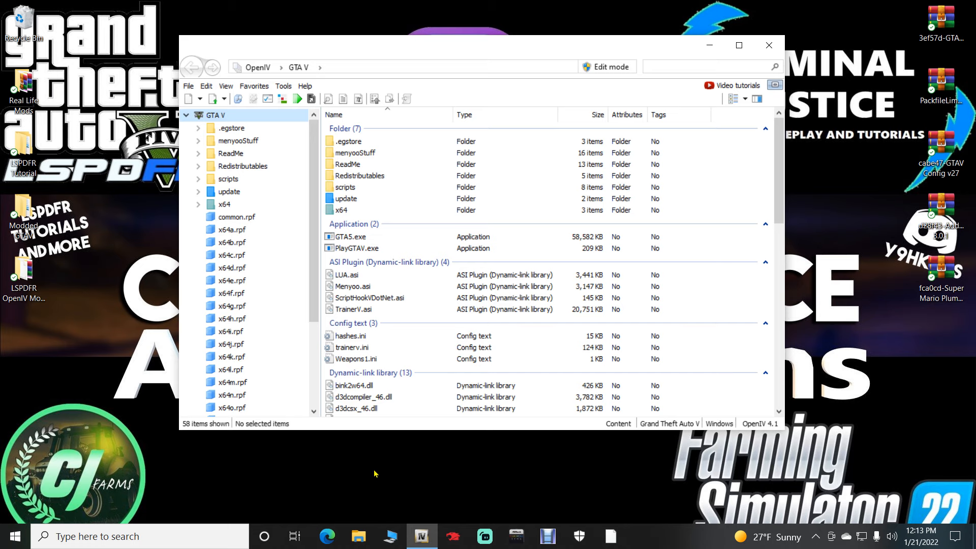
right_click(357, 538)
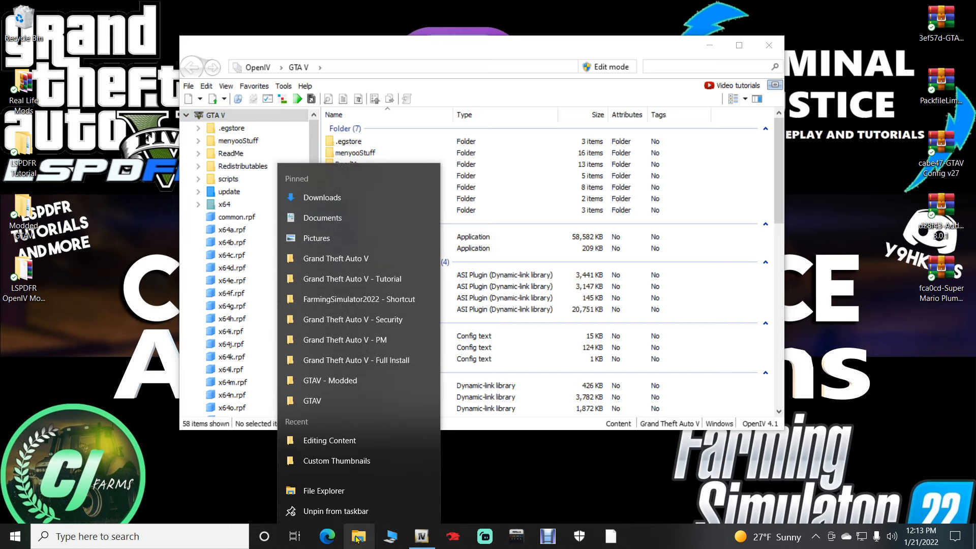
click(336, 399)
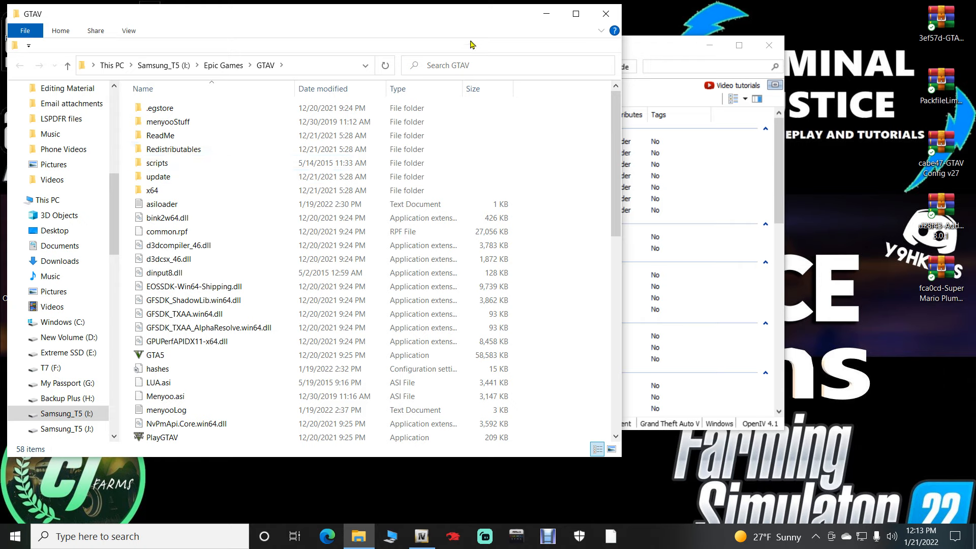
click(544, 15)
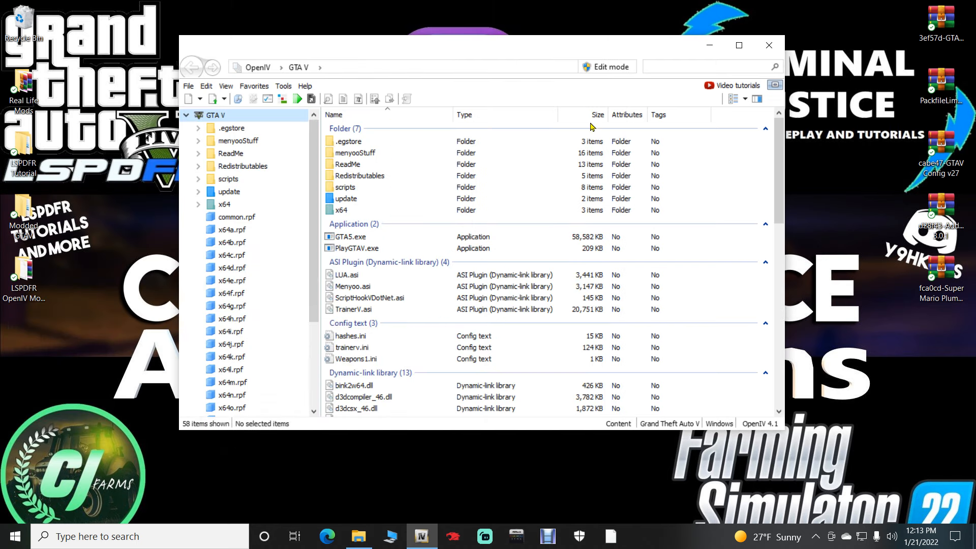
- Turn on edit mode in OpenIV and open the ASI Manager for GTA V
drag(528, 48, 432, 48)
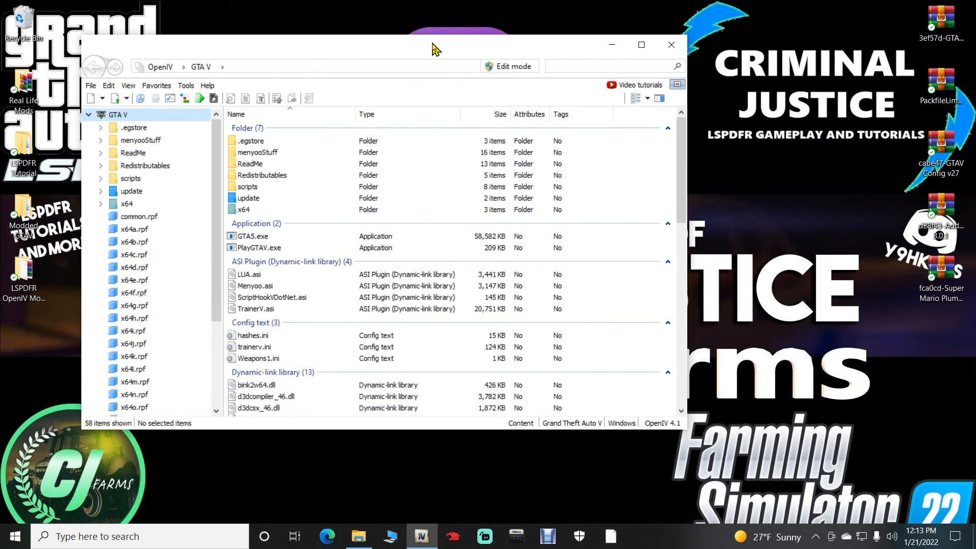
click(514, 68)
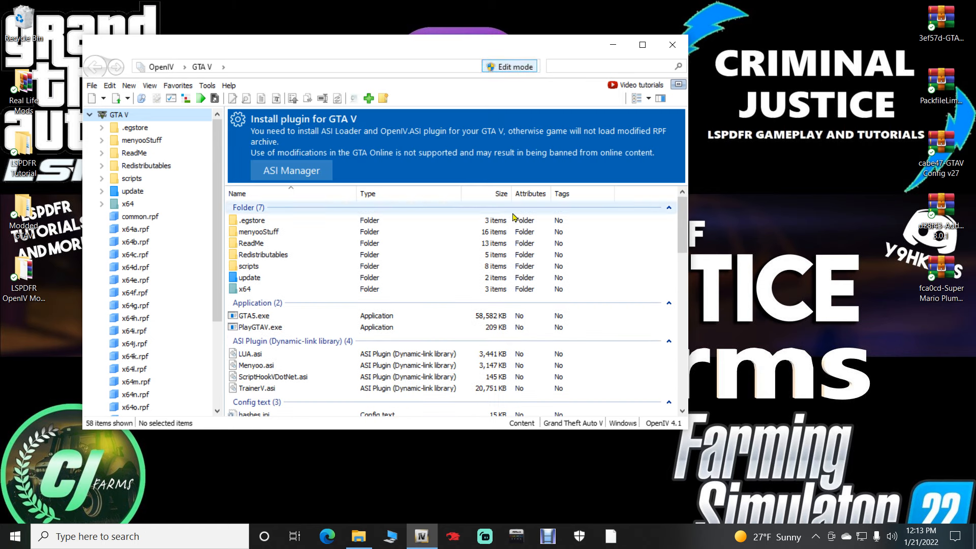
click(296, 172)
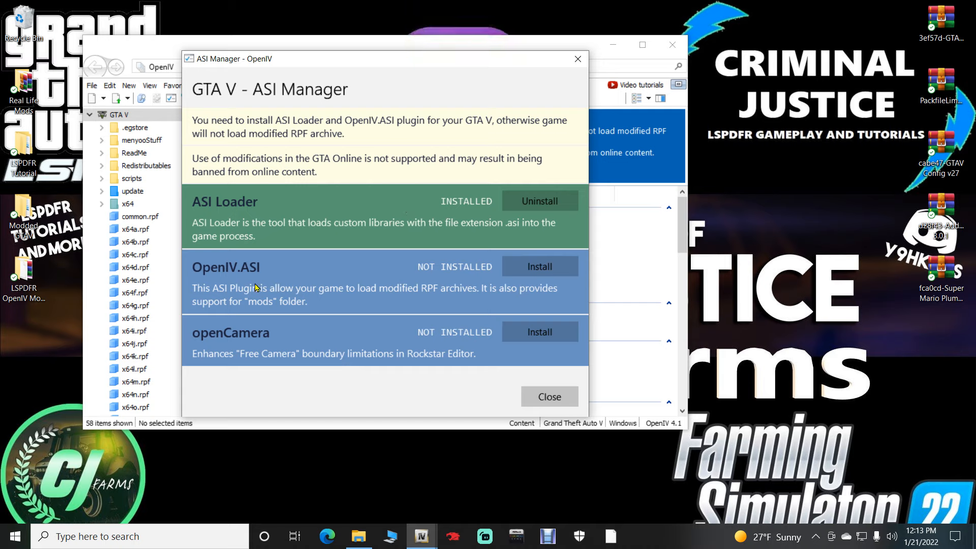
- Install the OpenIV.ASI plugin with a "mods" folder, and install openCamera as well
click(542, 275)
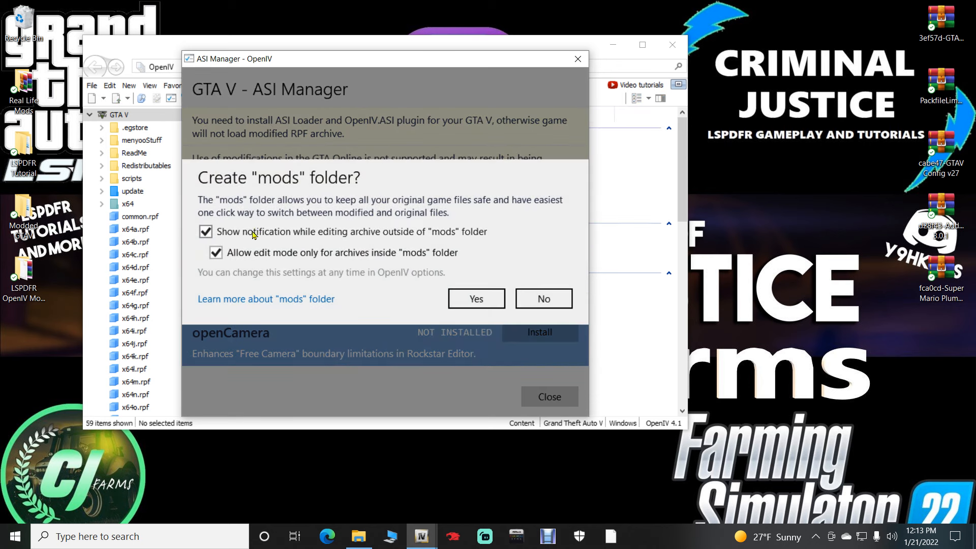
click(484, 300)
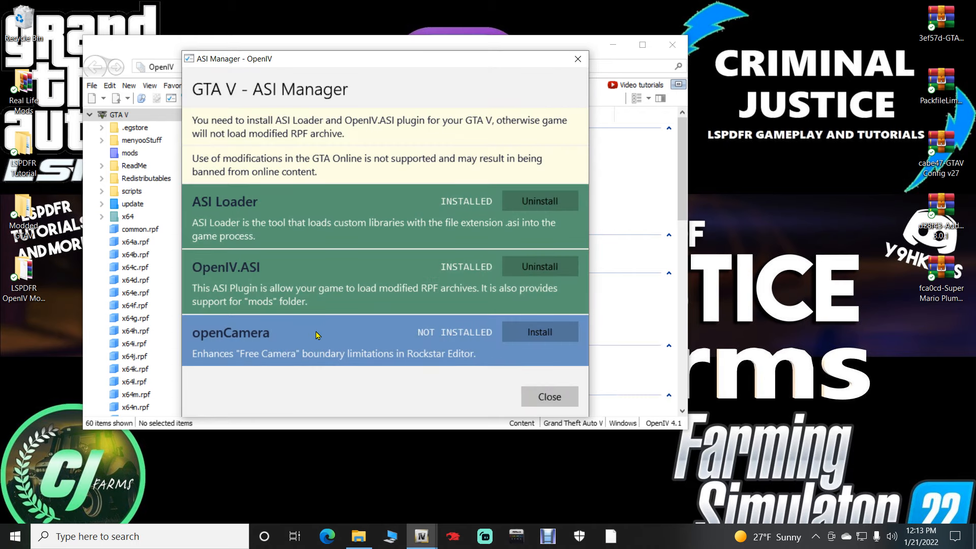
click(521, 333)
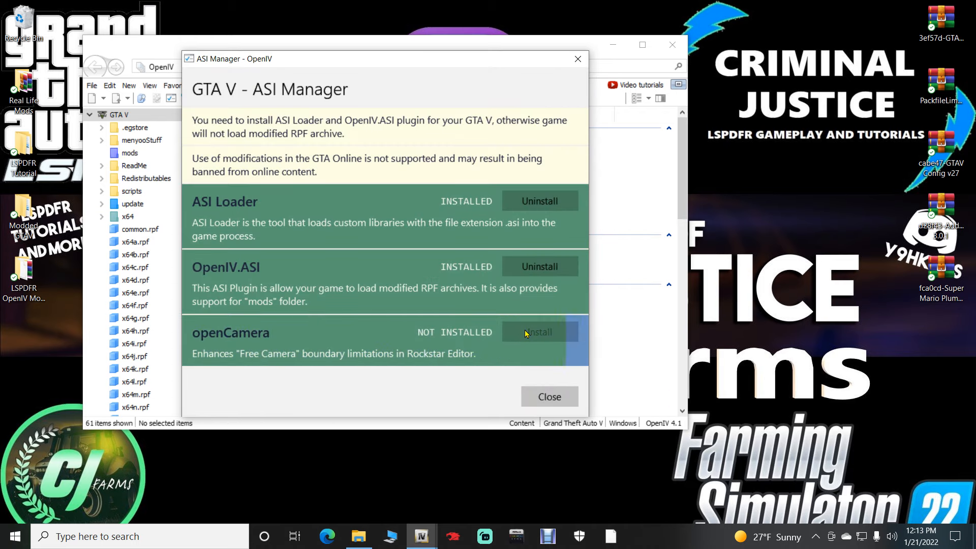
click(549, 398)
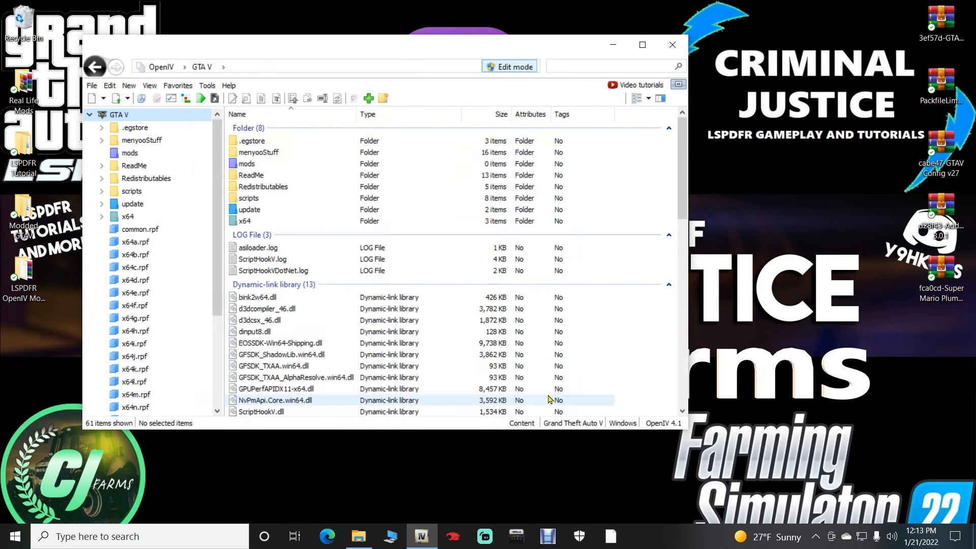
- Inspect the contents of the mods folder in the GTA V tree and close OpenIV
drag(346, 50, 392, 48)
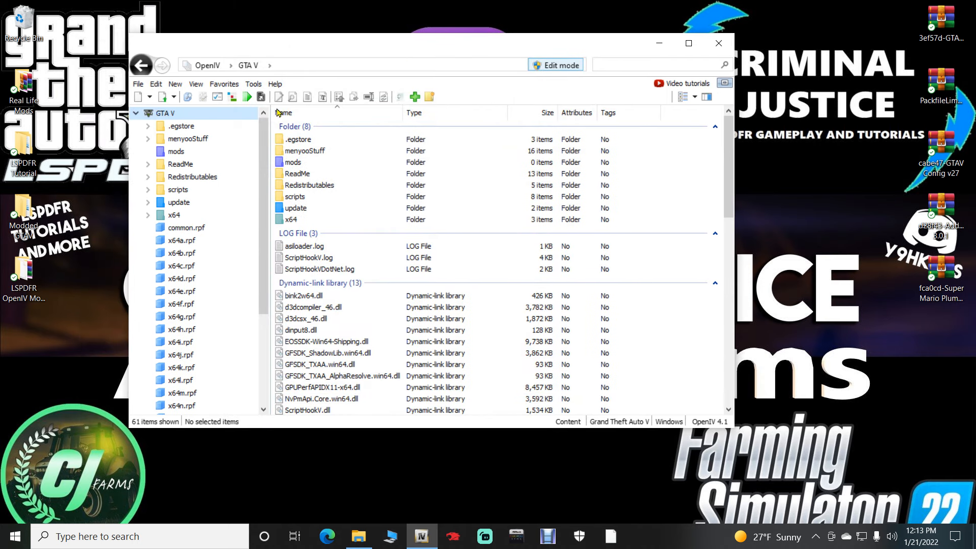
click(174, 152)
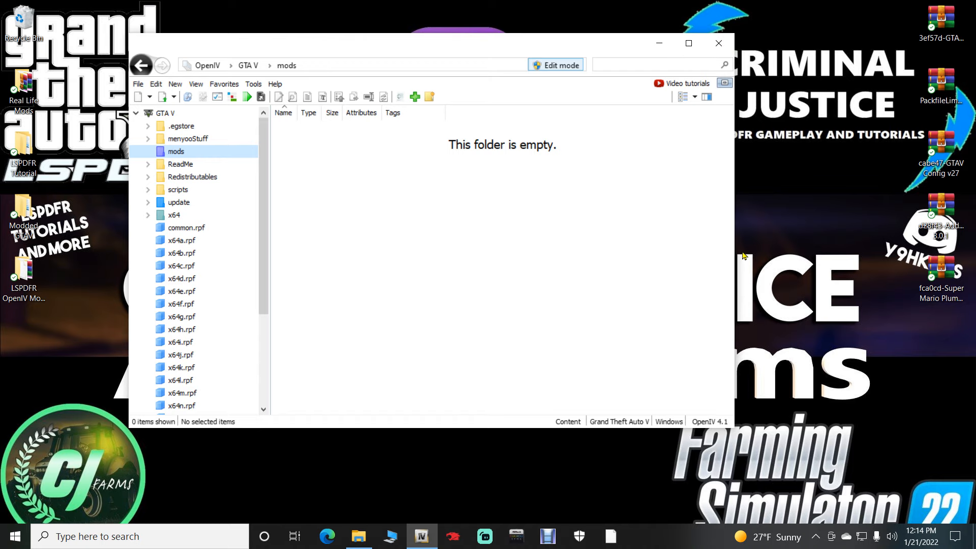
drag(734, 254, 709, 247)
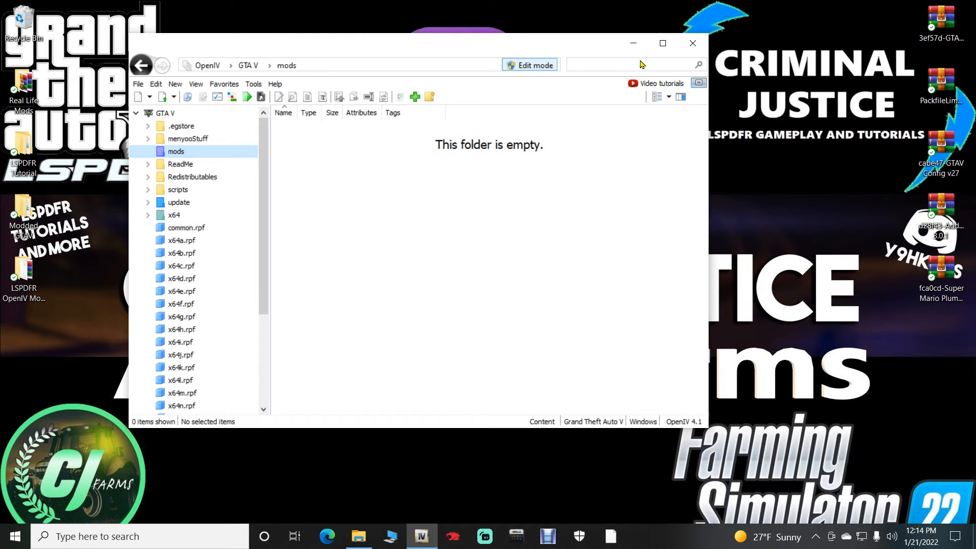
click(692, 45)
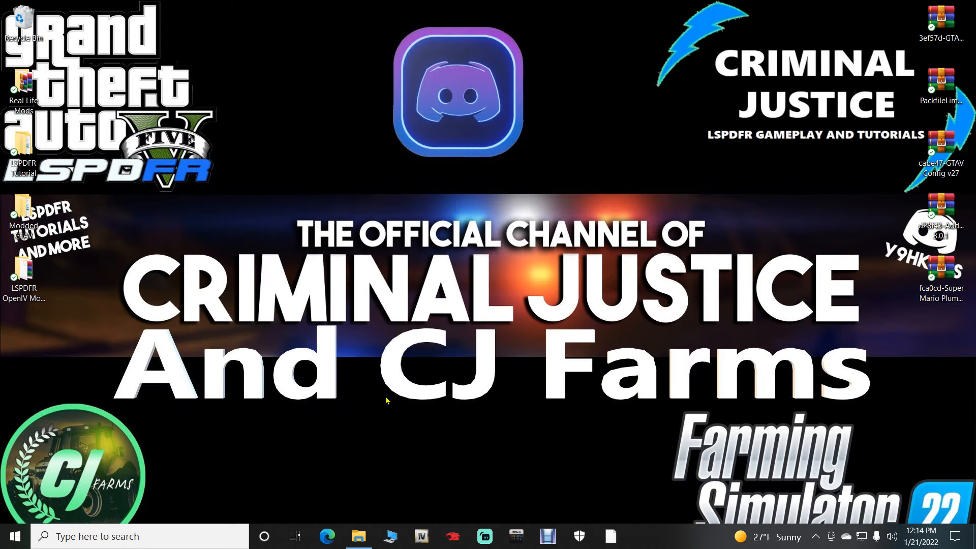
- Switch to the GTAV folder in File Explorer and refresh its contents
click(358, 540)
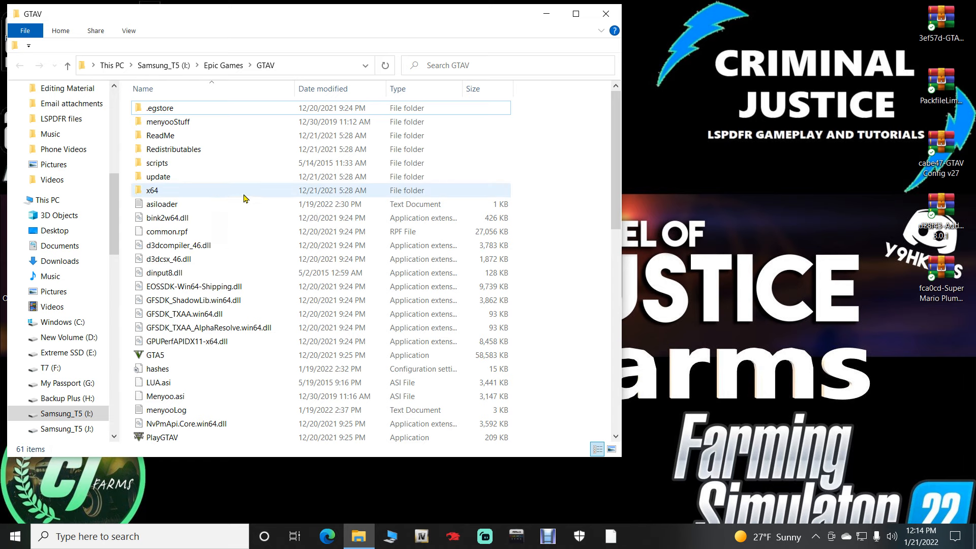
click(385, 66)
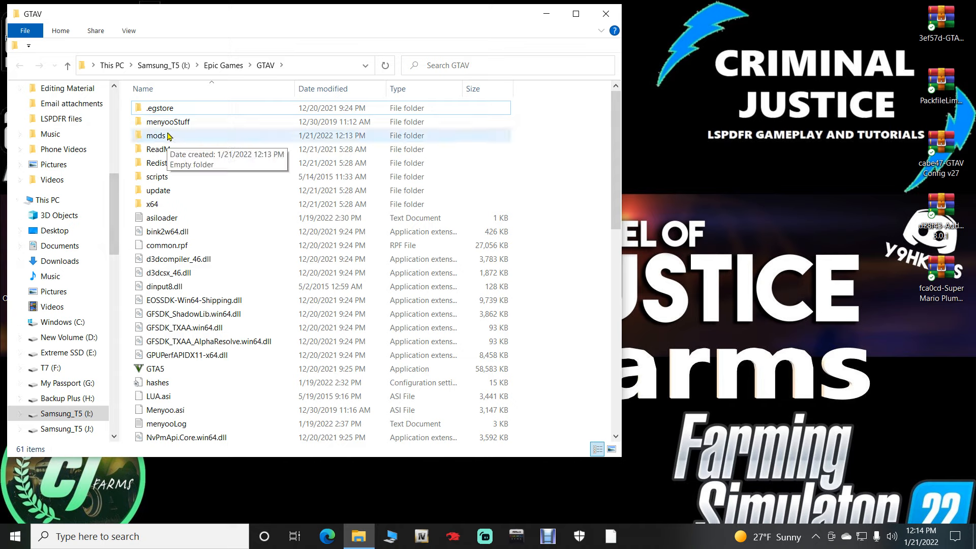
right_click(571, 366)
mouse_move(704, 336)
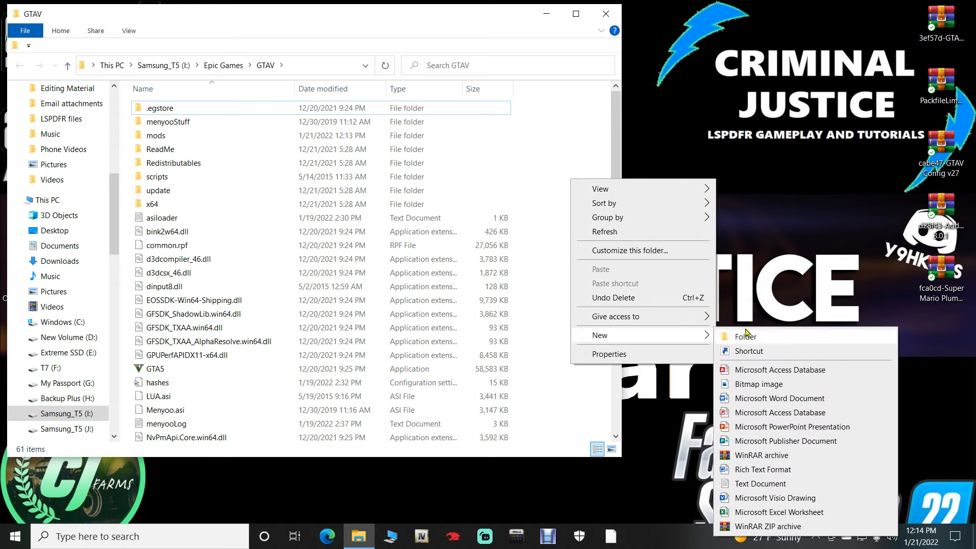
click(561, 390)
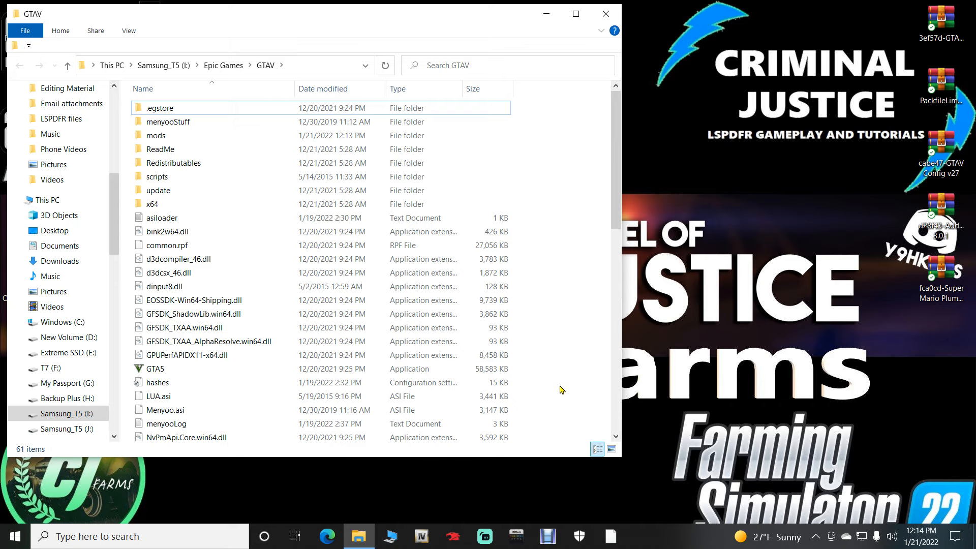
- Look inside the mods folder and return to the GTAV folder
click(156, 136)
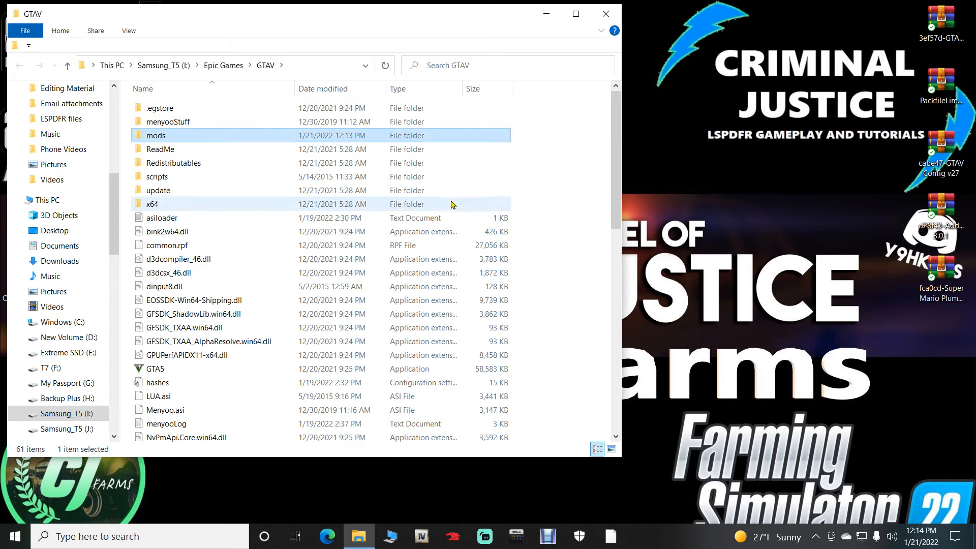
double_click(157, 136)
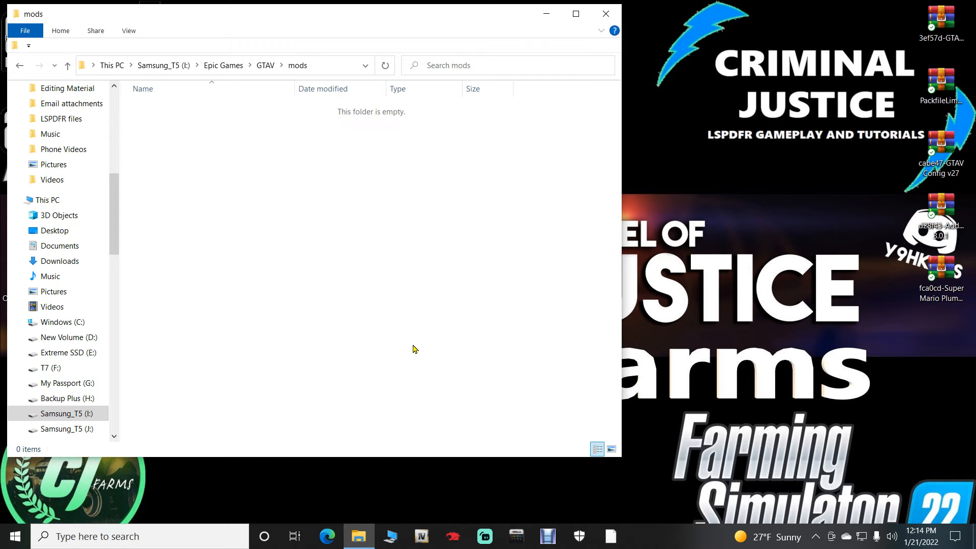
click(21, 65)
click(559, 187)
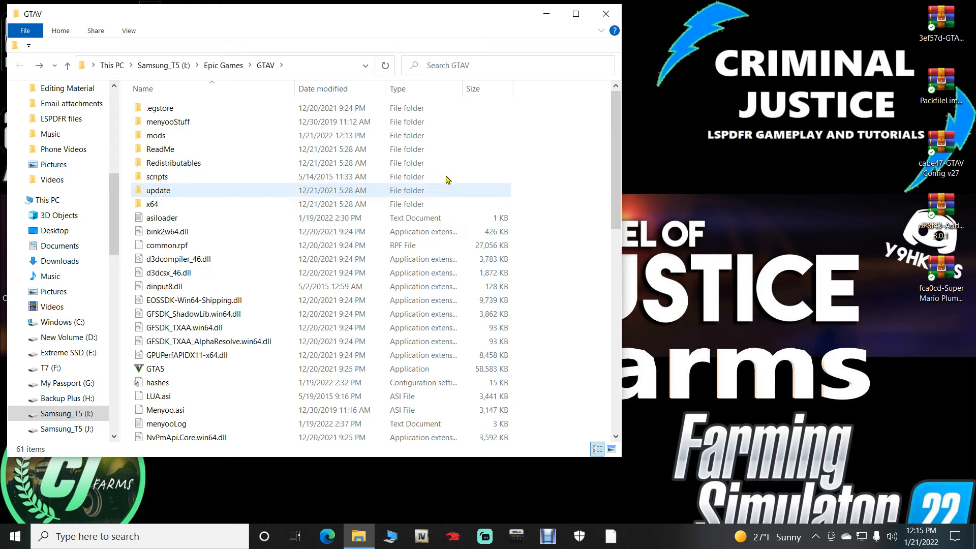
- Copy the update and x64 folders from the GTAV folder into its mods folder
click(156, 191)
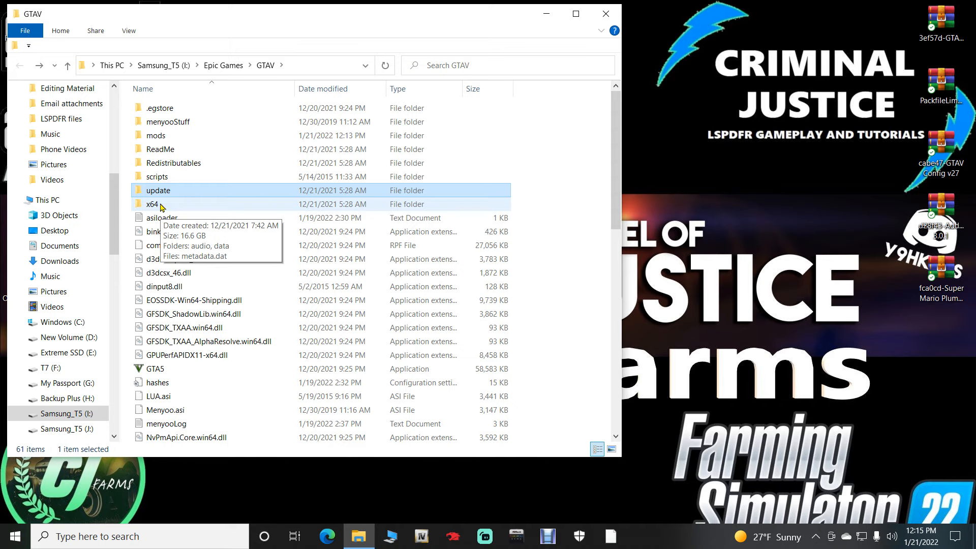
ctrl+click(162, 205)
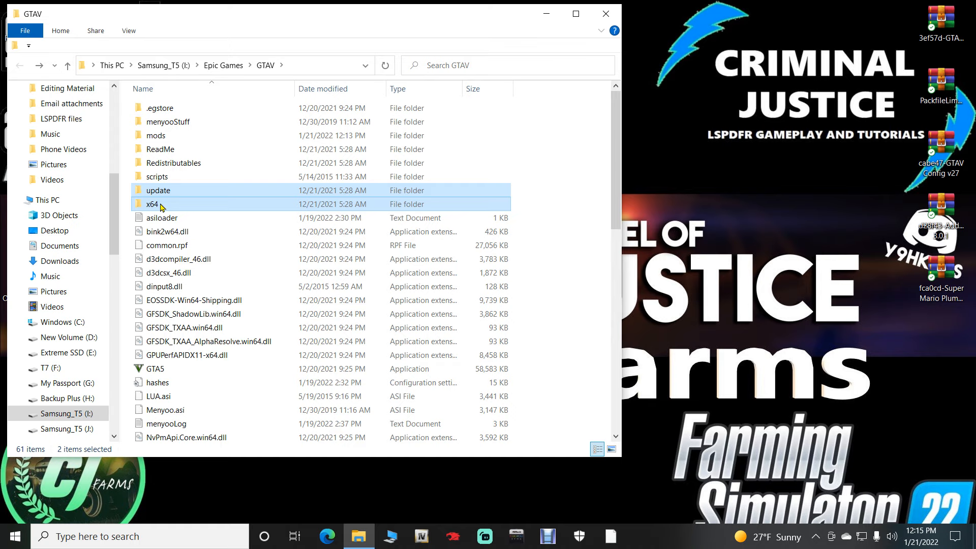
right_click(160, 194)
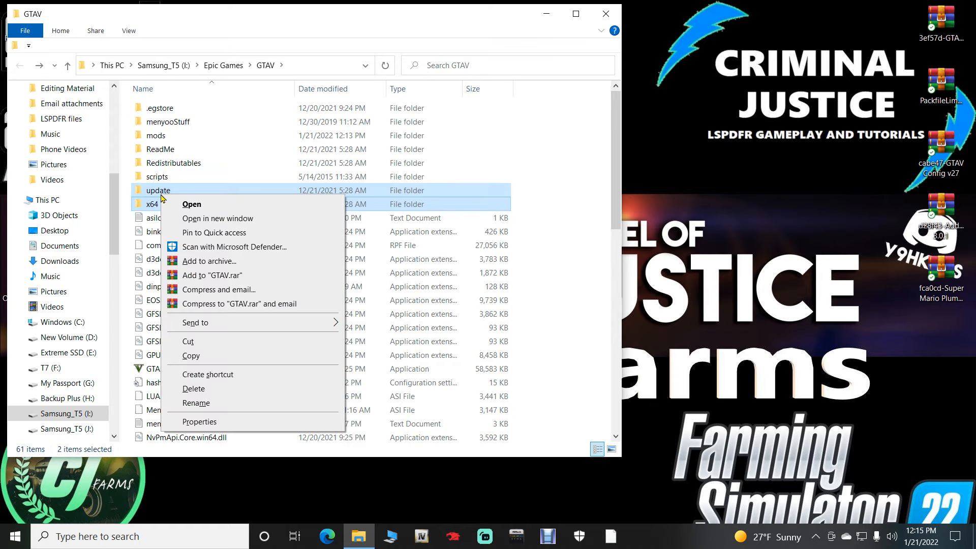
click(197, 357)
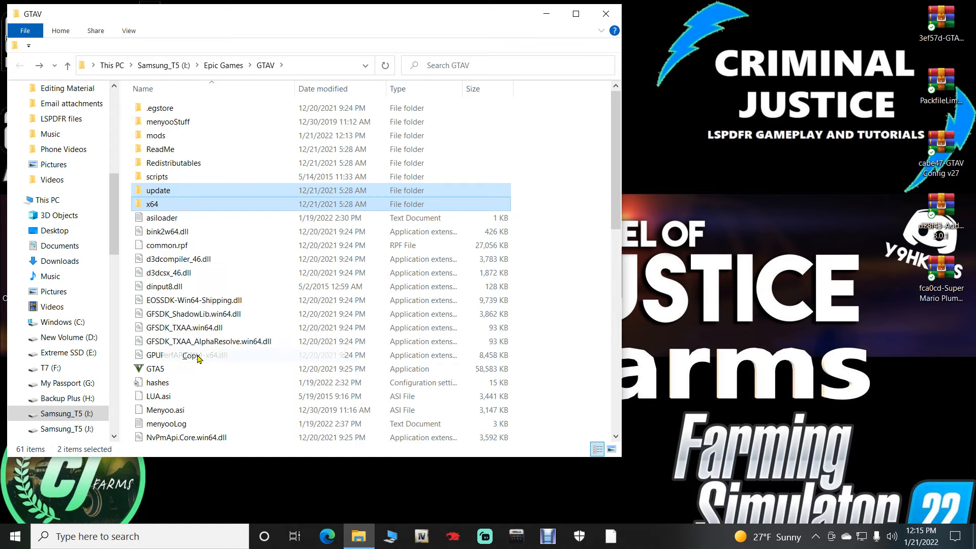
click(168, 141)
double_click(168, 140)
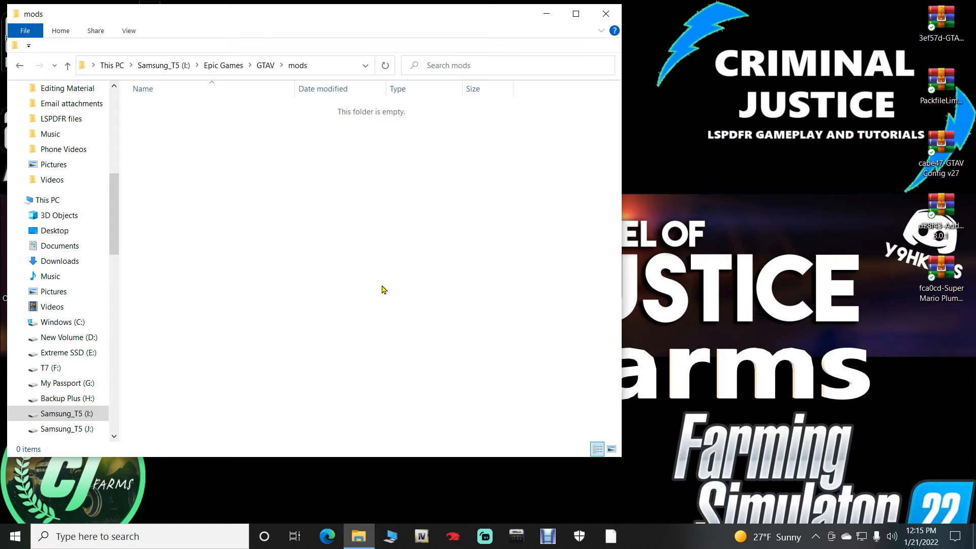
right_click(354, 285)
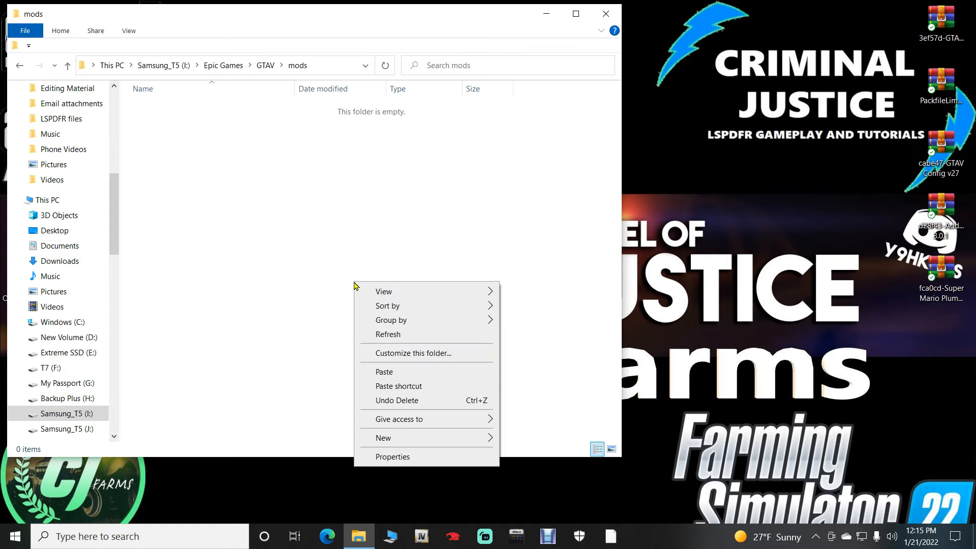
click(385, 372)
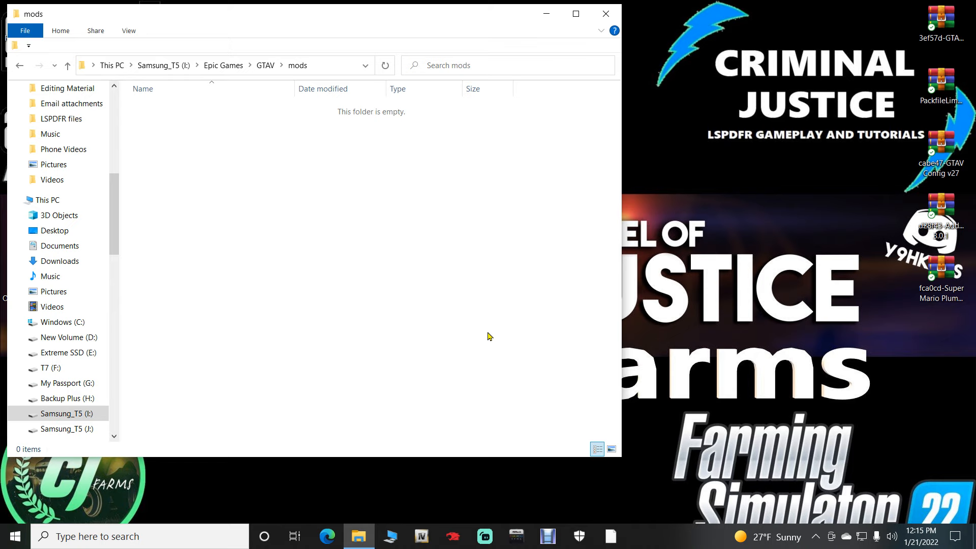
- Check the detailed progress of the folder copy and collapse the details again
drag(464, 131, 332, 203)
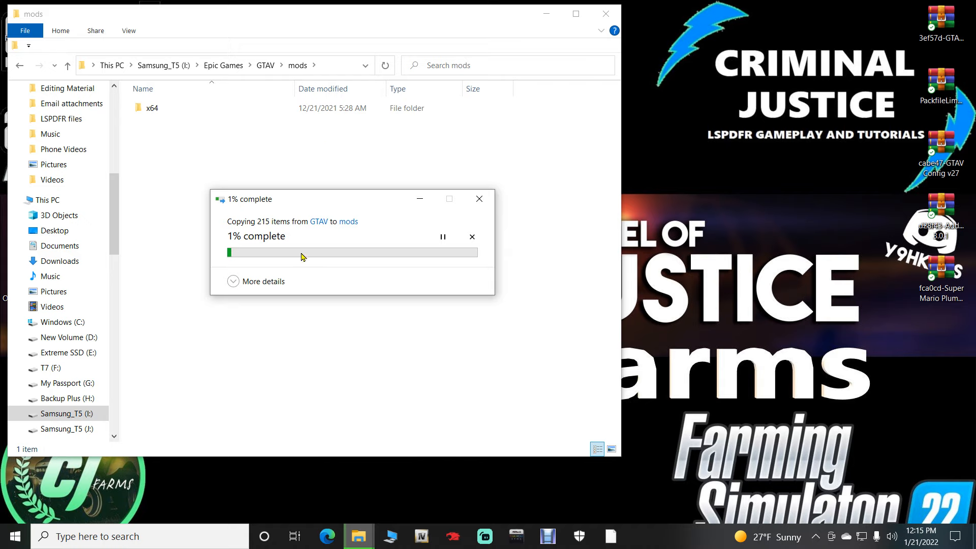
click(278, 283)
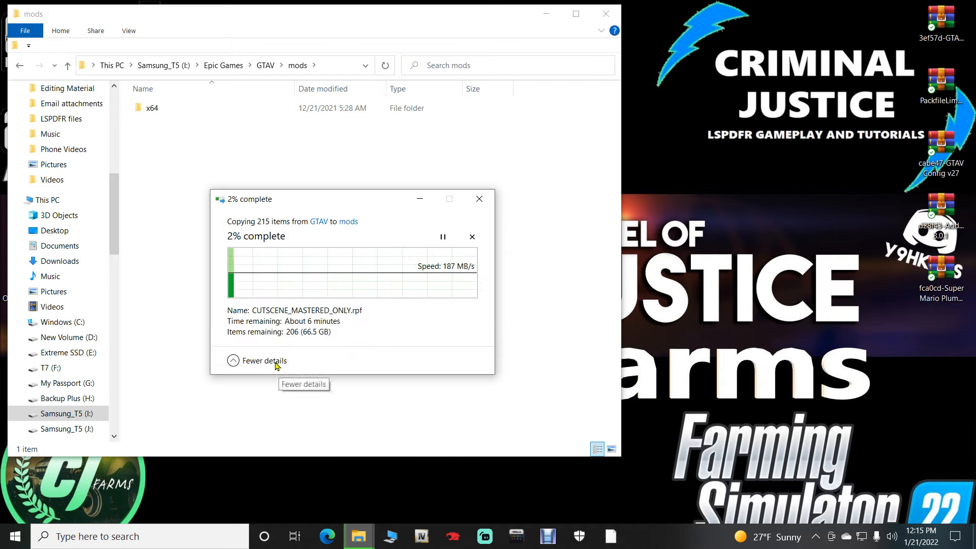
click(279, 361)
drag(369, 206, 355, 219)
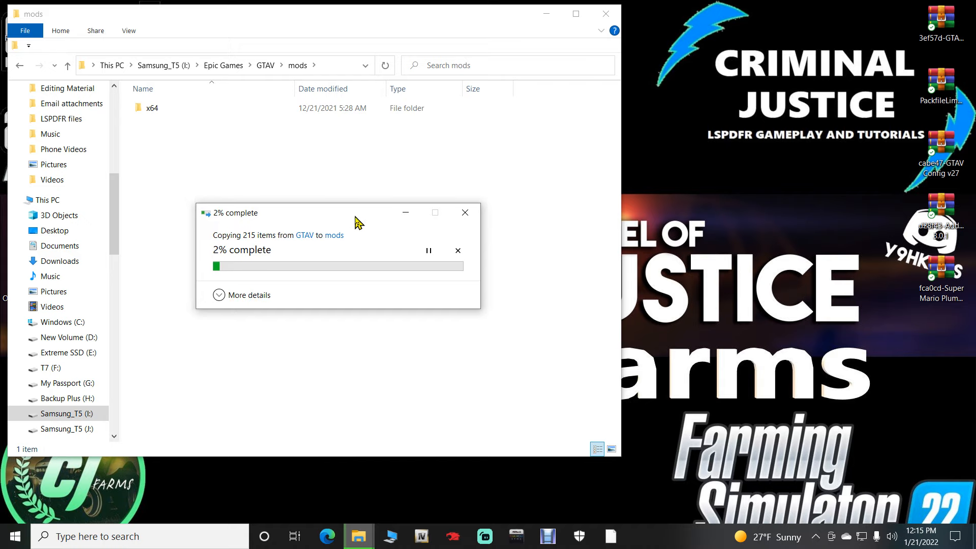